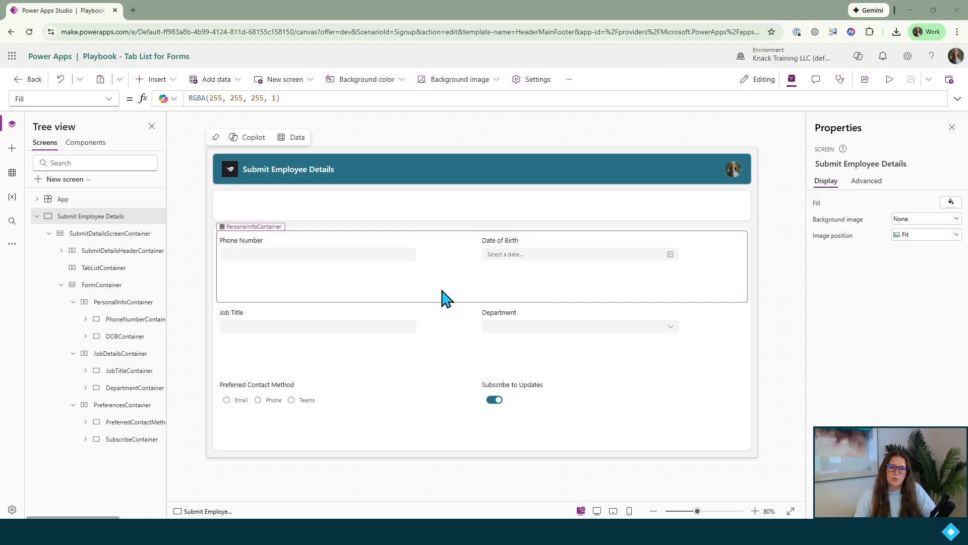
Insert a Tab list control into the empty TabListContainer below the header
click(483, 206)
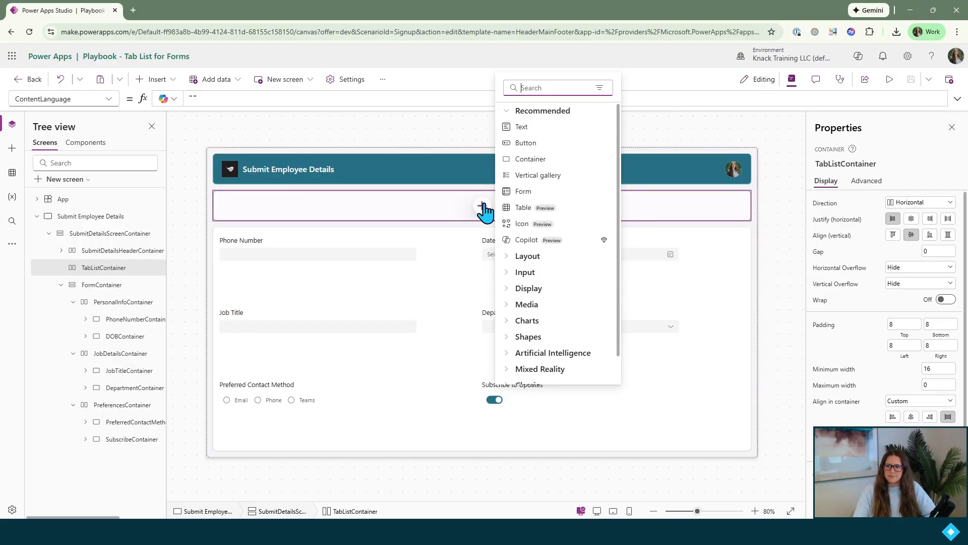
text(tab)
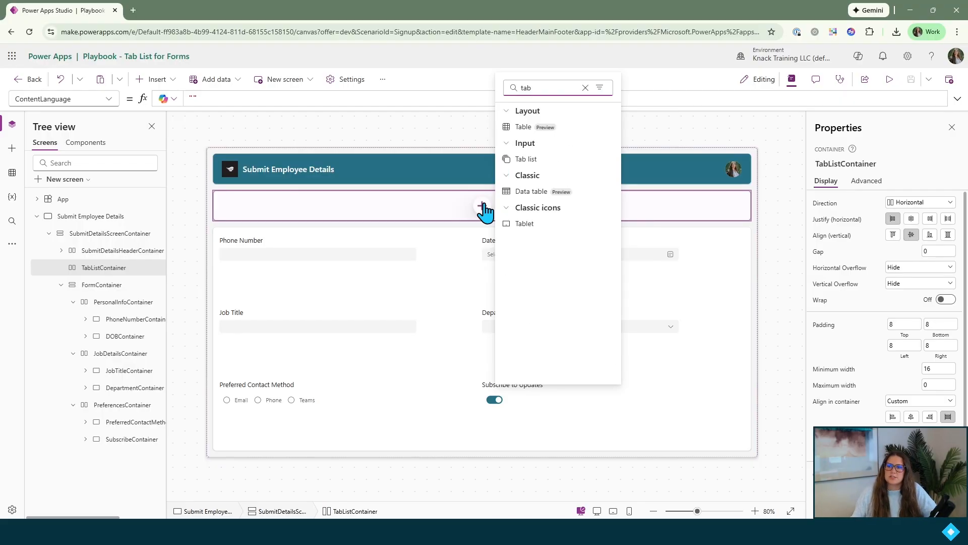
click(534, 161)
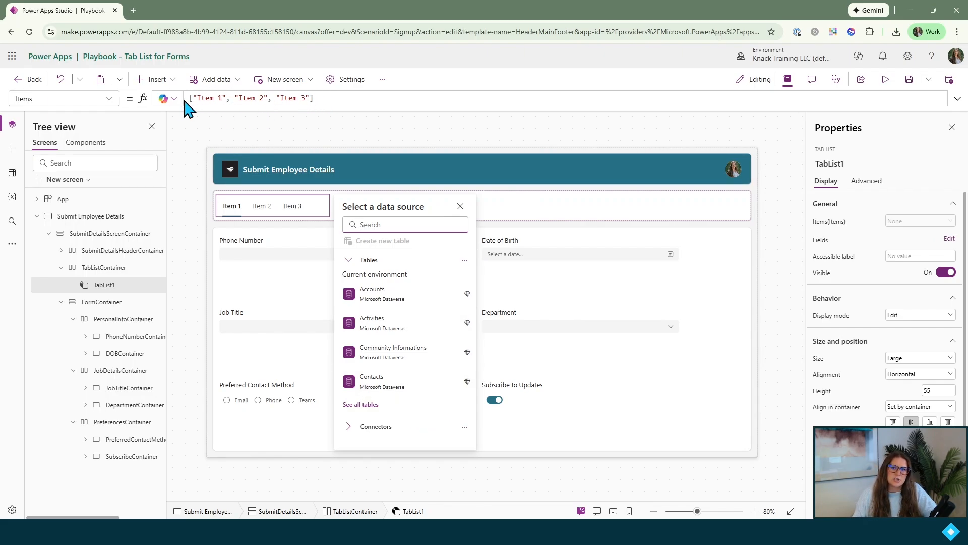
Set the tab list's items to "Personal Info", "Job Details" and "Preferences"
click(222, 98)
drag(222, 98, 194, 98)
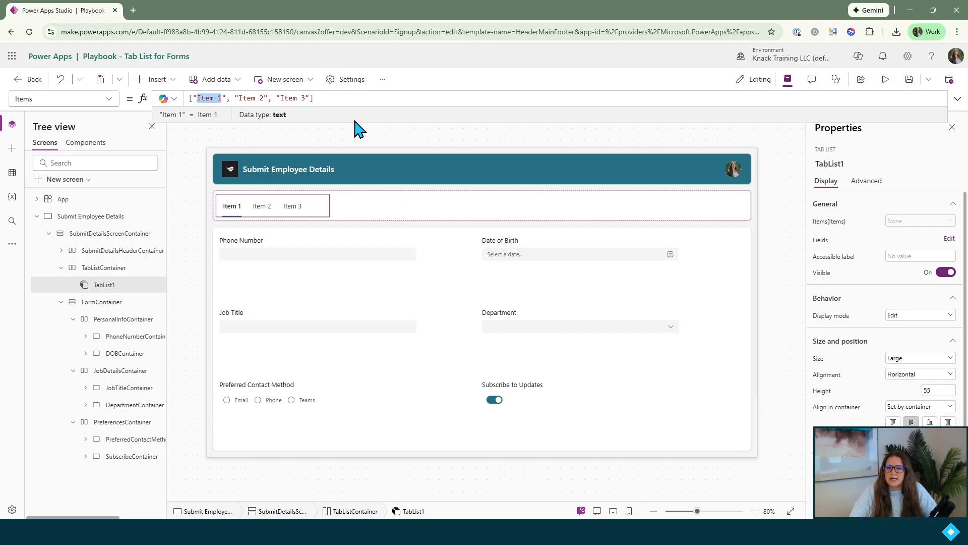
text(Personal Info)
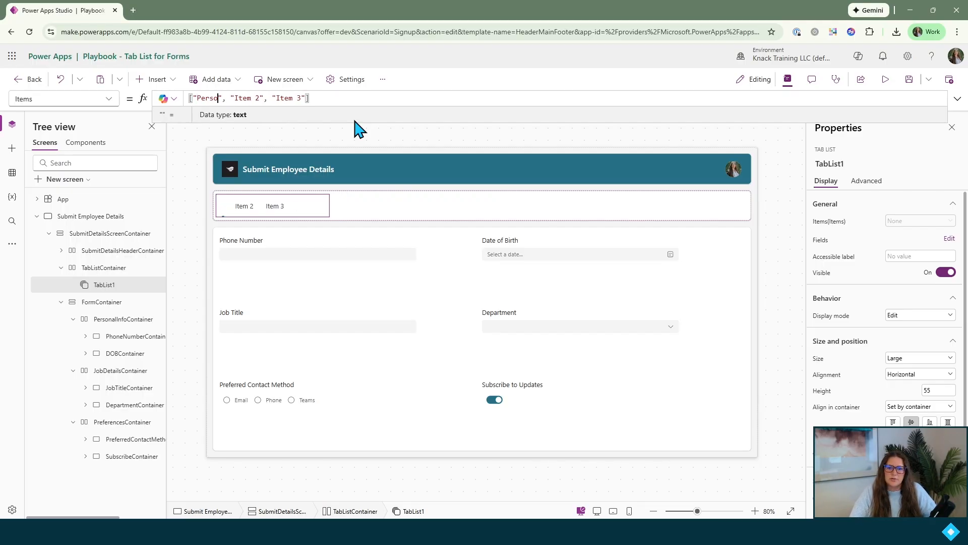
drag(296, 98, 268, 97)
text(Job Details)
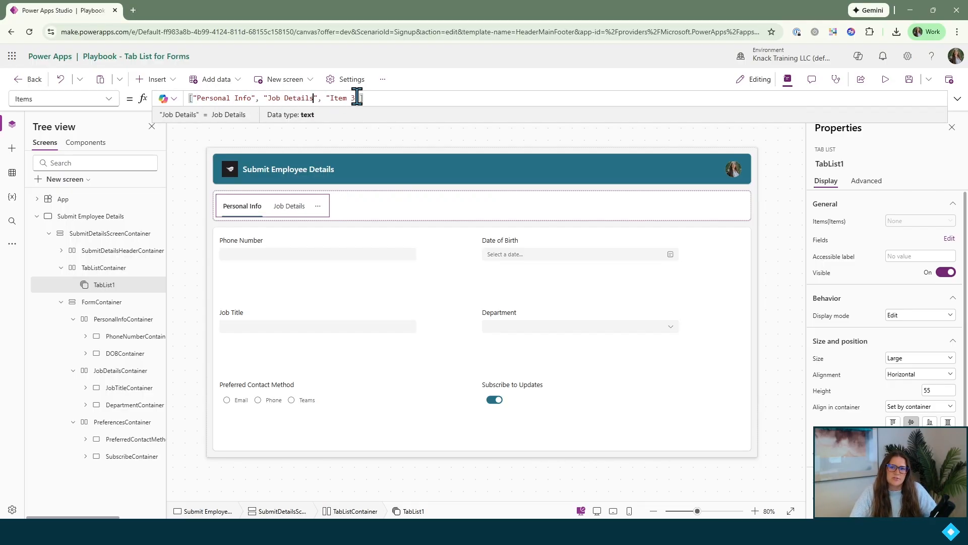
drag(356, 98, 330, 97)
text(Preferences)
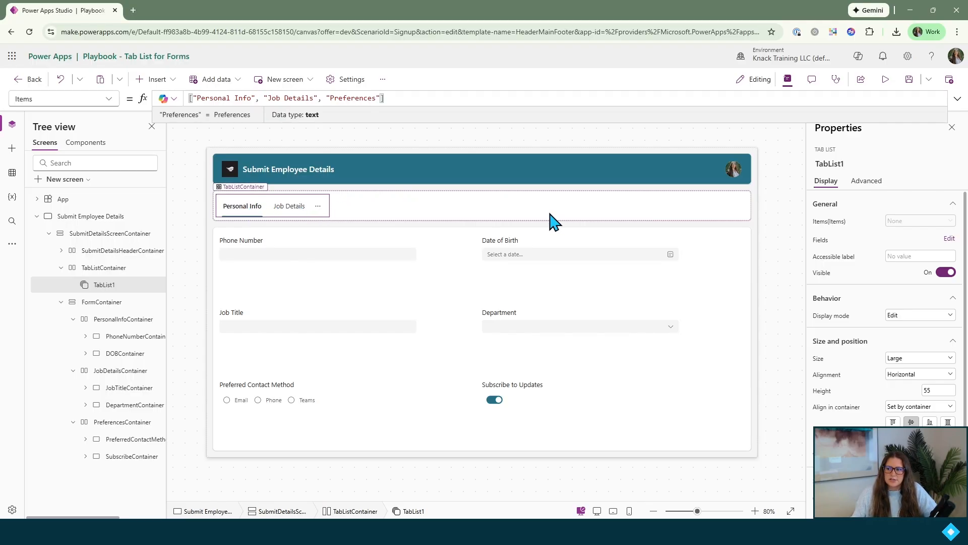
Set the tab list's Width property to the formula Parent.Width
scroll(866, 262, down, 2)
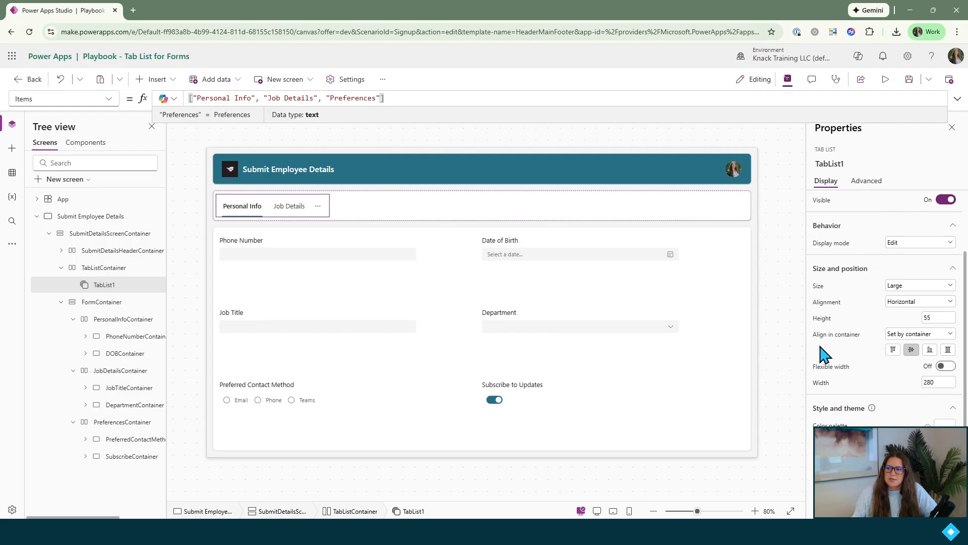
click(824, 383)
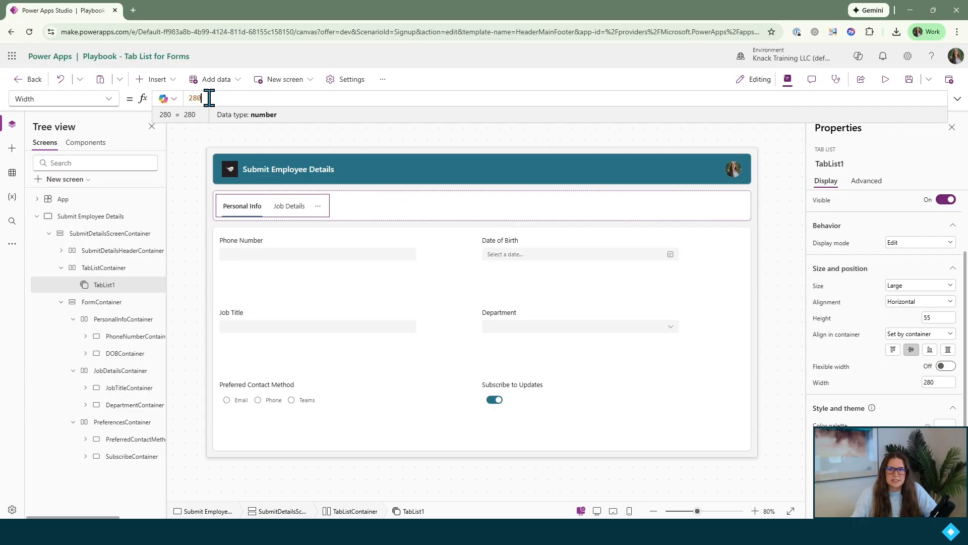
drag(202, 99, 189, 99)
key(BackSpace)
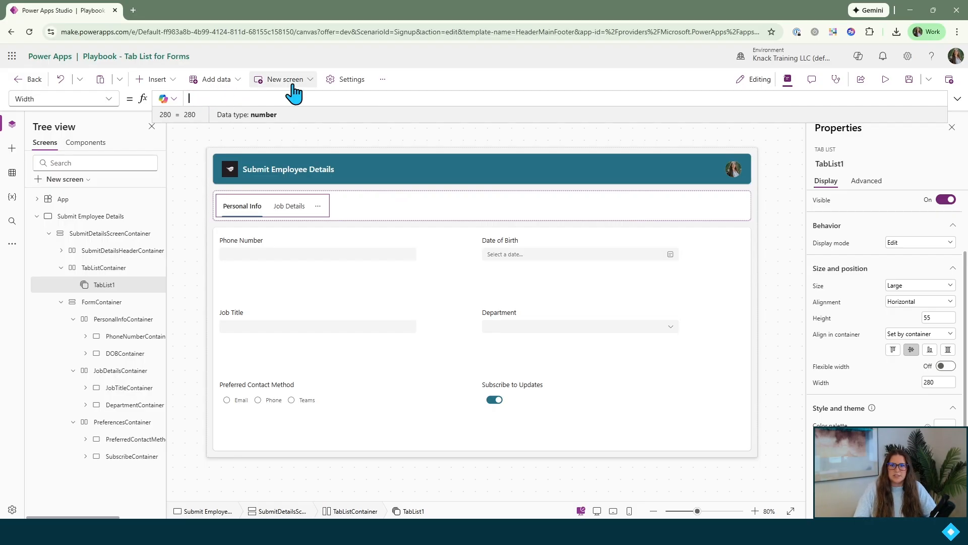
text(parent)
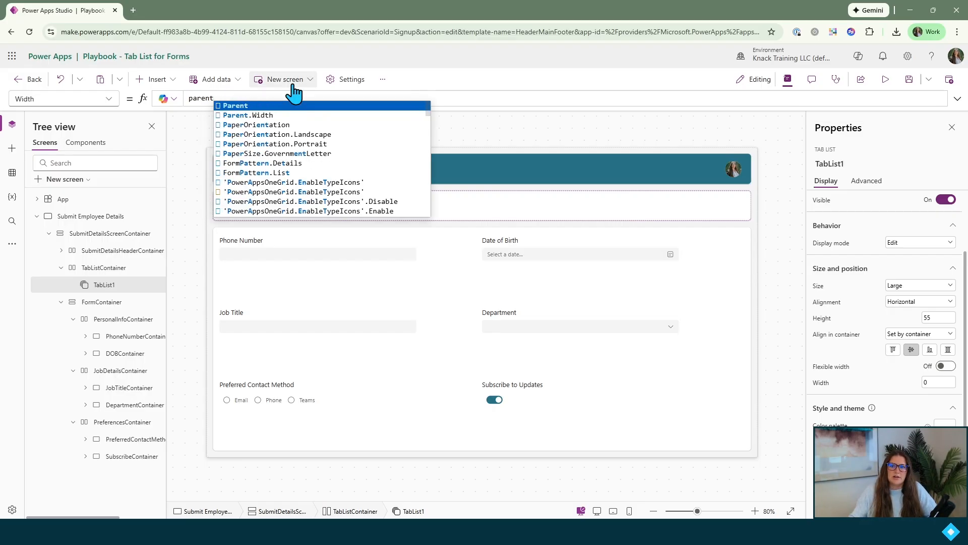
click(260, 116)
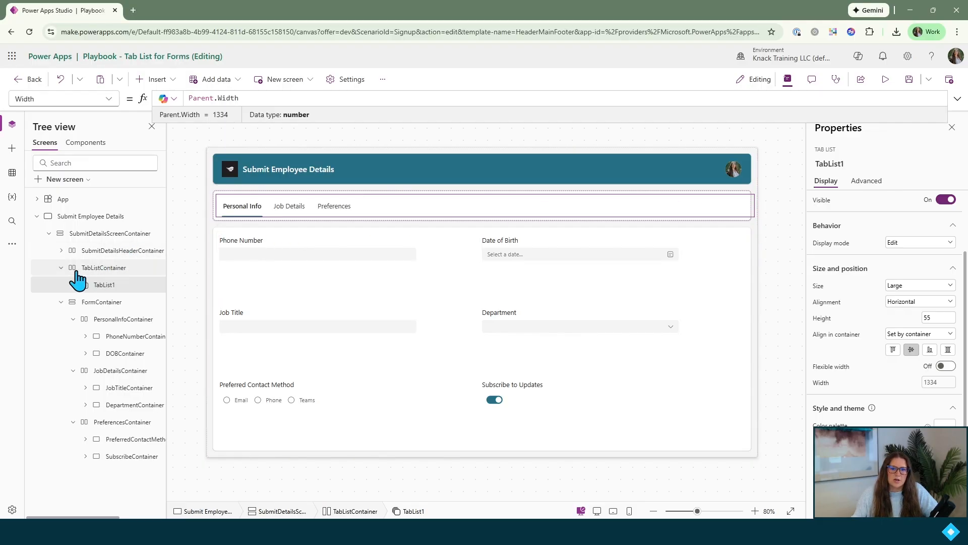
Set the left and right padding of TabListContainer to 0 and reselect the tab list inside it
click(104, 267)
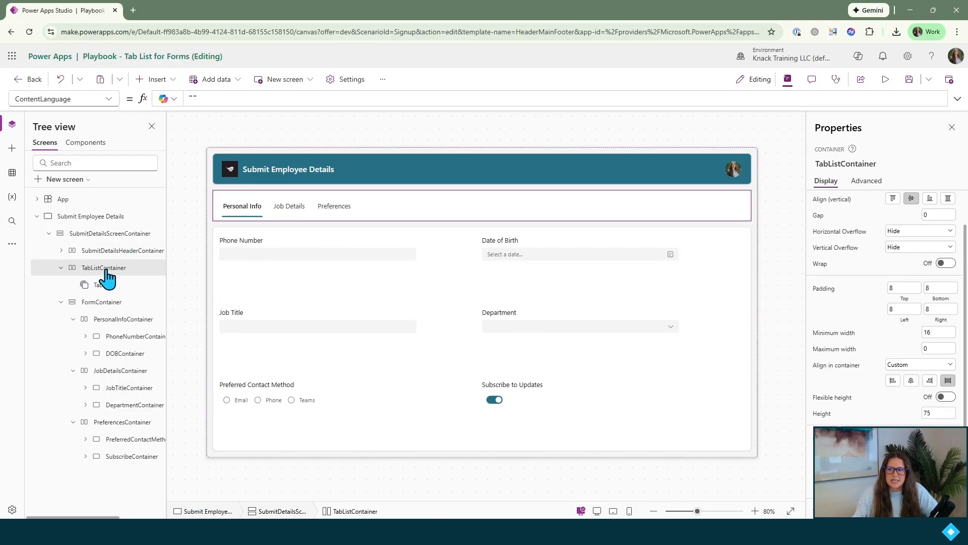
click(900, 309)
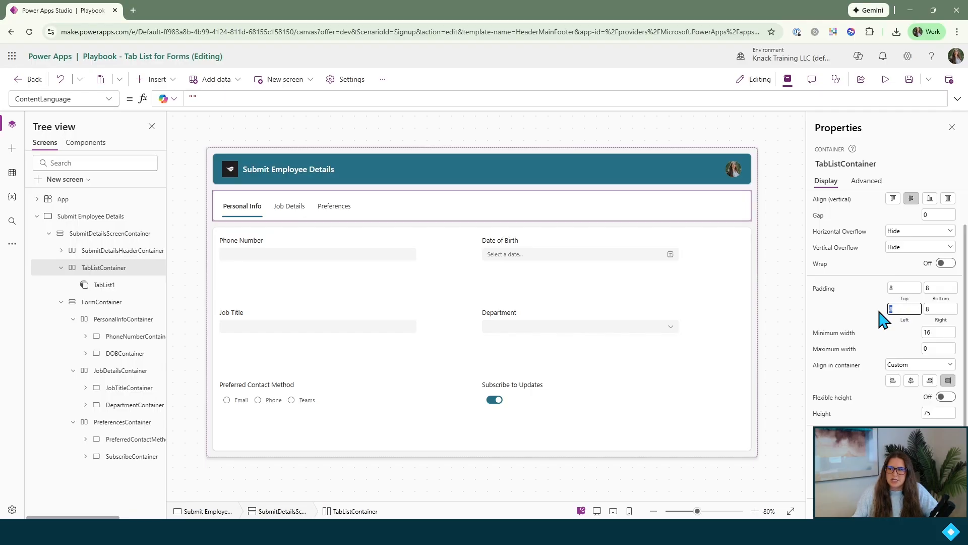
text(0)
click(933, 309)
text(0)
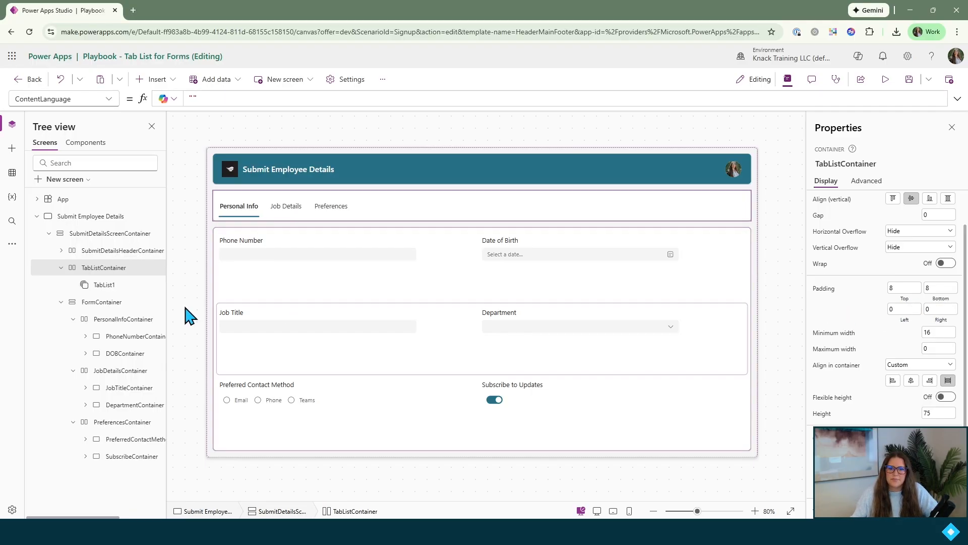
click(116, 286)
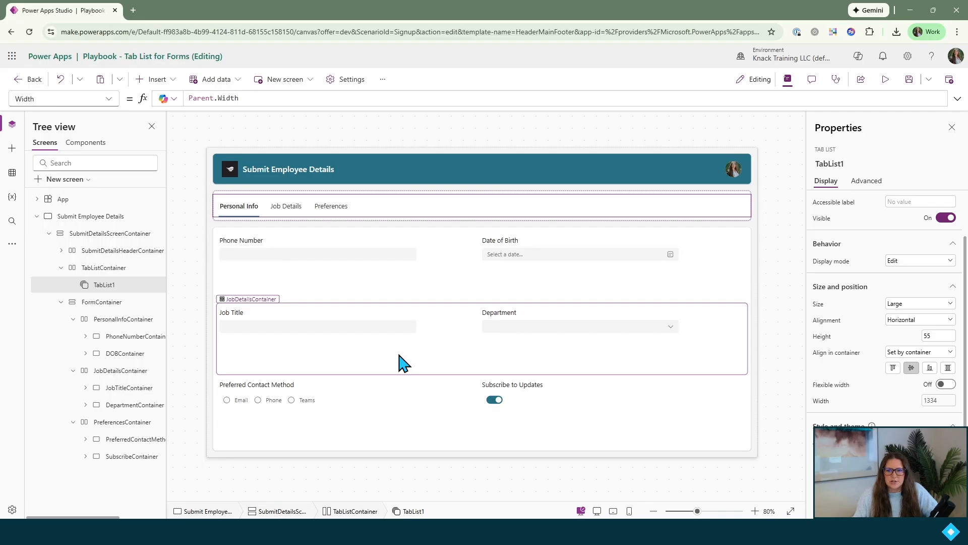
Set the Visible property of PersonalInfoContainer to TabList1.Selected.Value = "Personal Info"
click(123, 327)
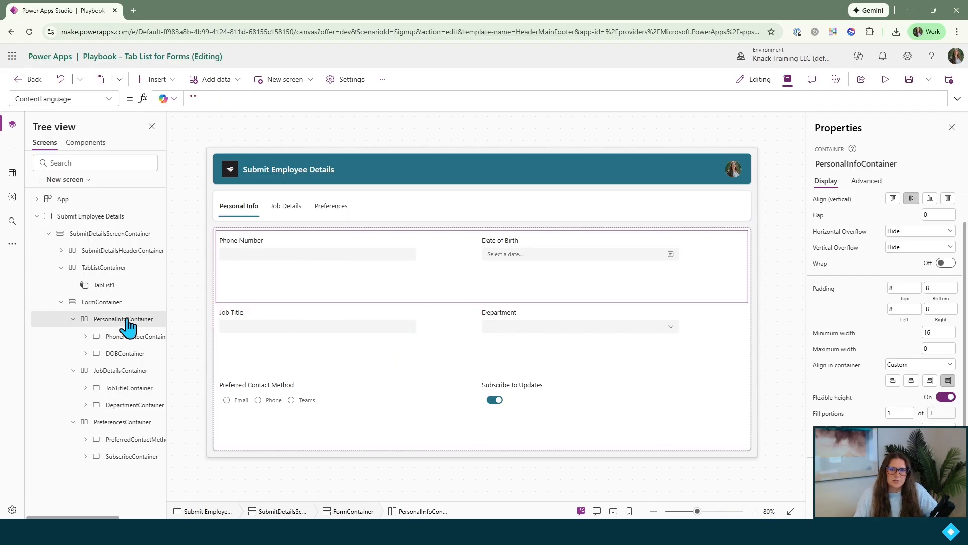
click(109, 100)
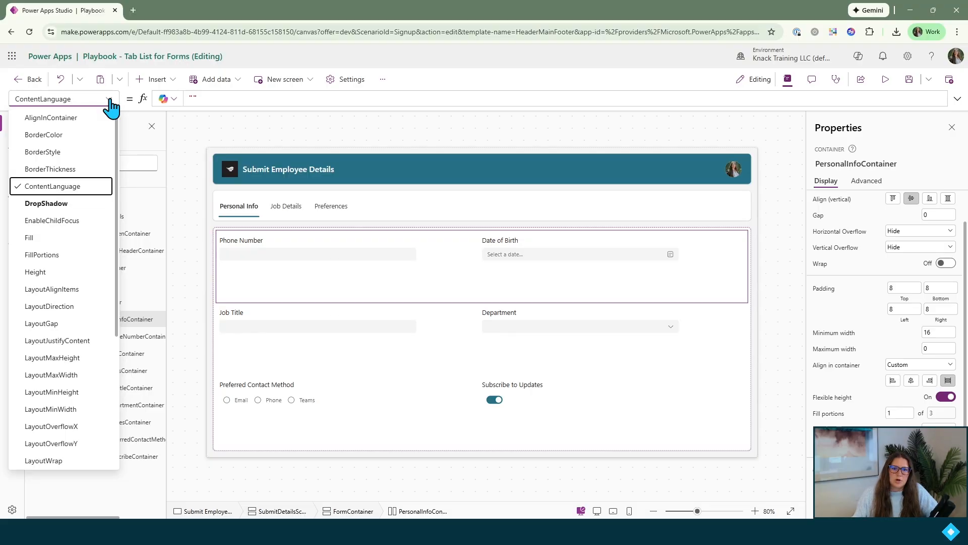
scroll(97, 212, down, 10)
click(50, 411)
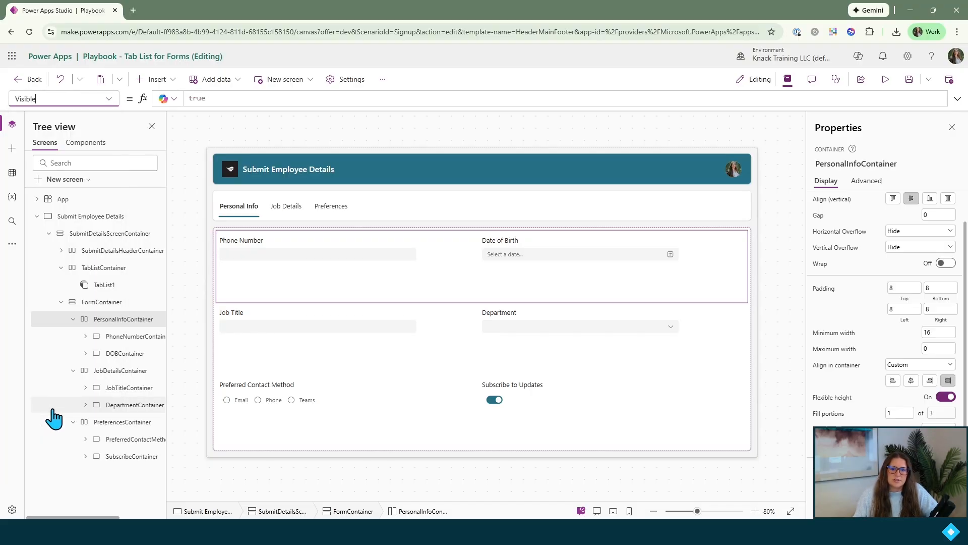
double_click(195, 98)
key(BackSpace)
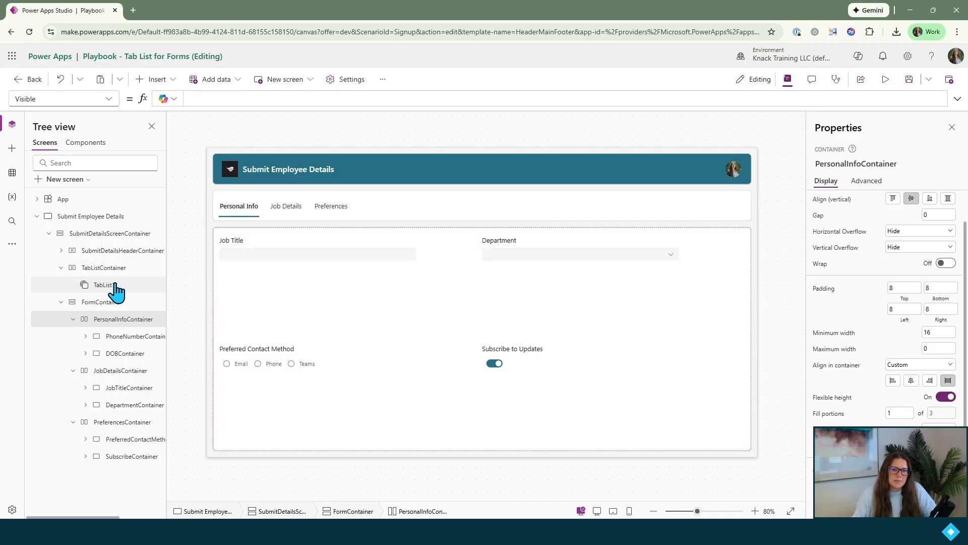
text(tab)
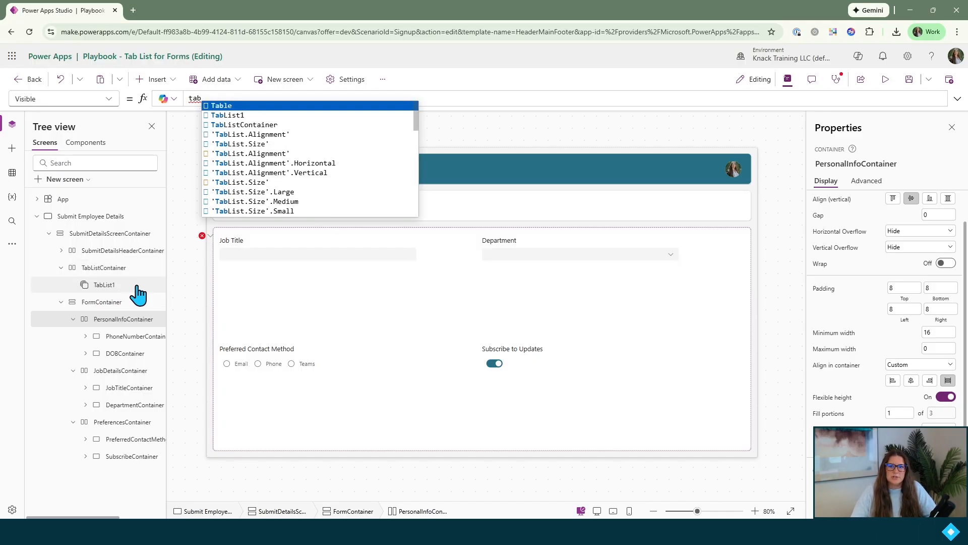
key(Down)
key(Tab)
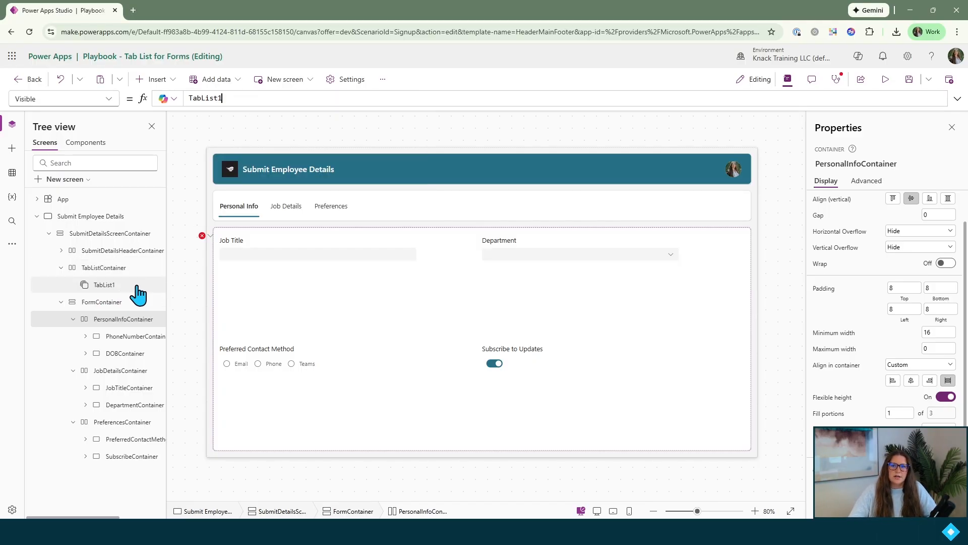
text(.)
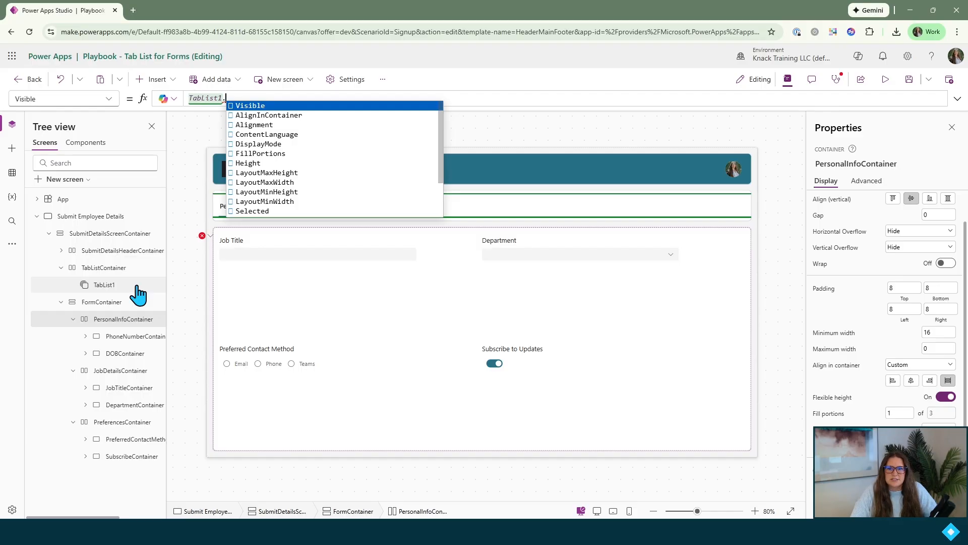
text(sel)
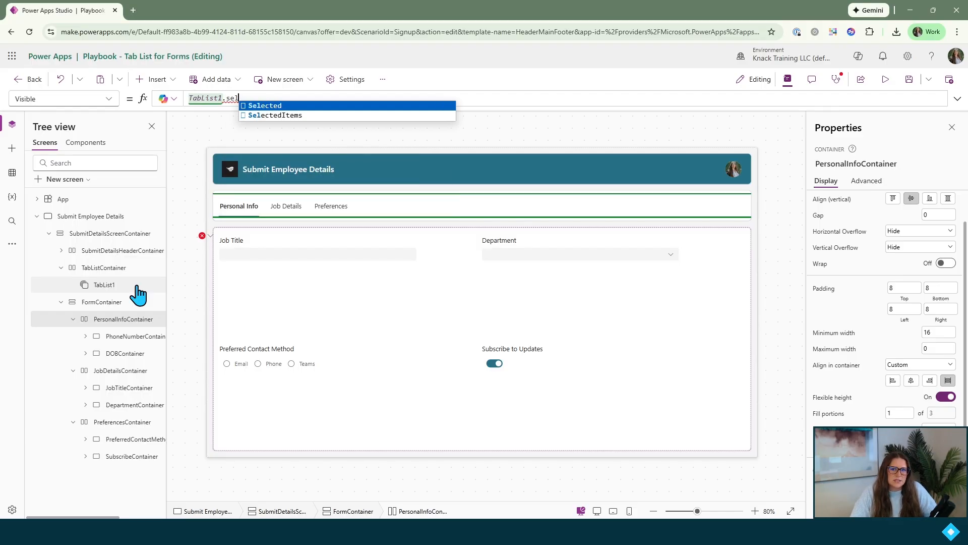
key(Tab)
text(.)
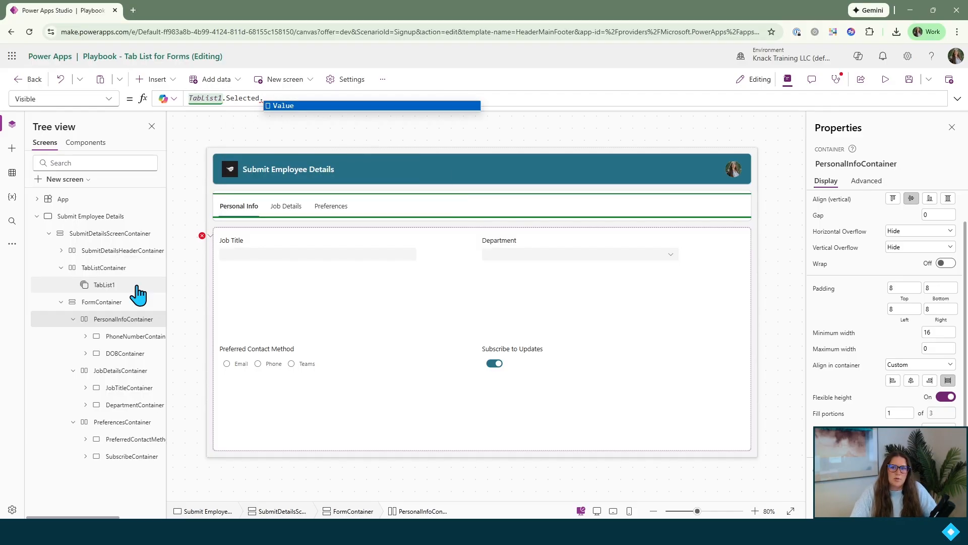
key(Tab)
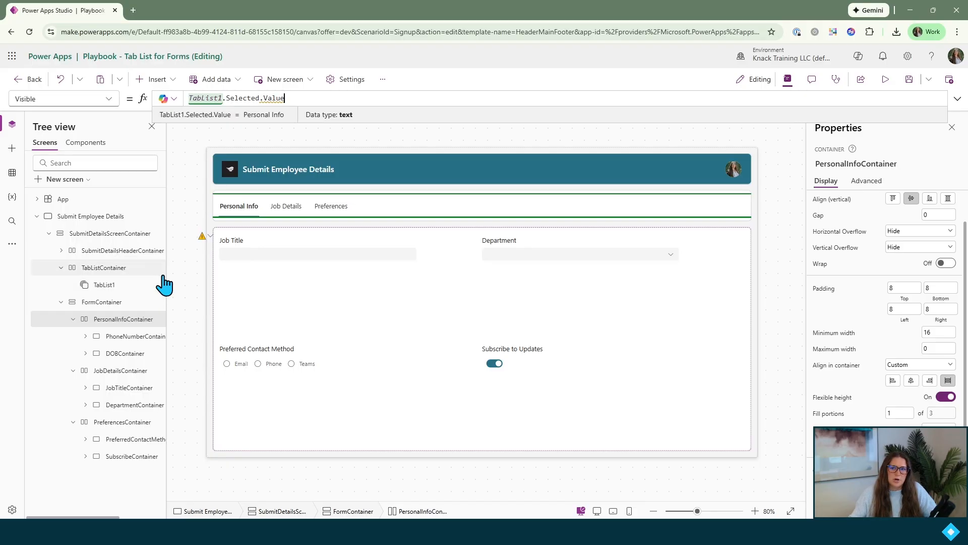
text(= "Personal Info)
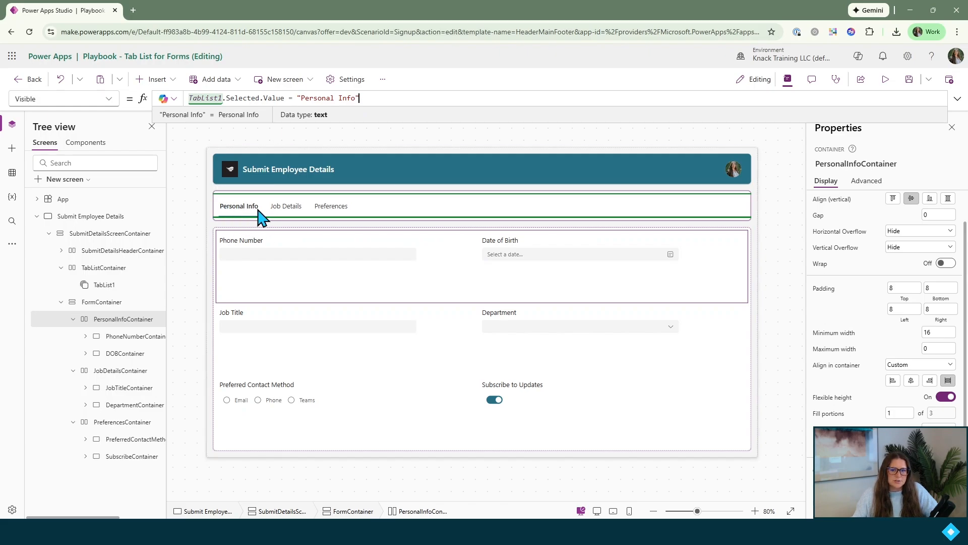
Copy the Visible formula from PersonalInfoContainer to JobDetailsContainer, changing the compared tab name to "Job Details"
triple_click(373, 96)
key(ctrl+c)
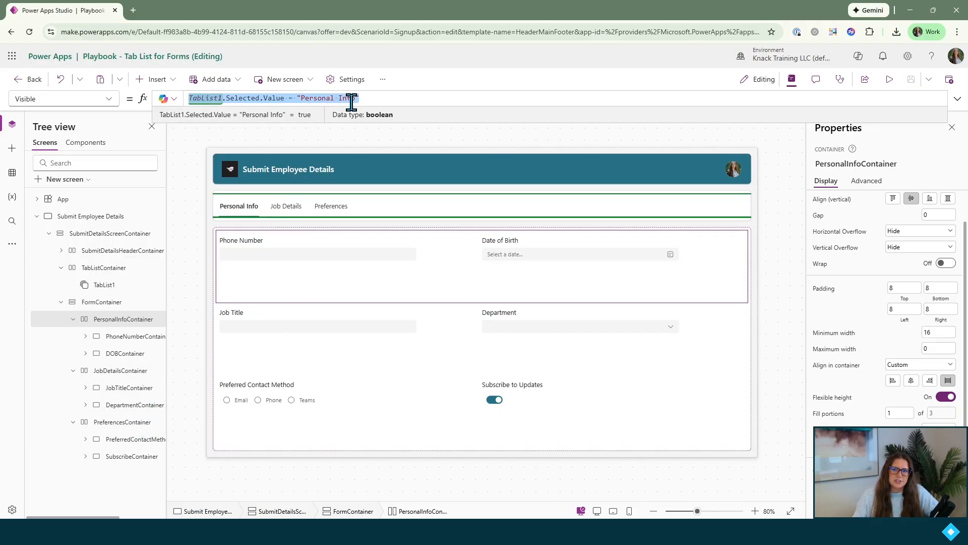
click(117, 371)
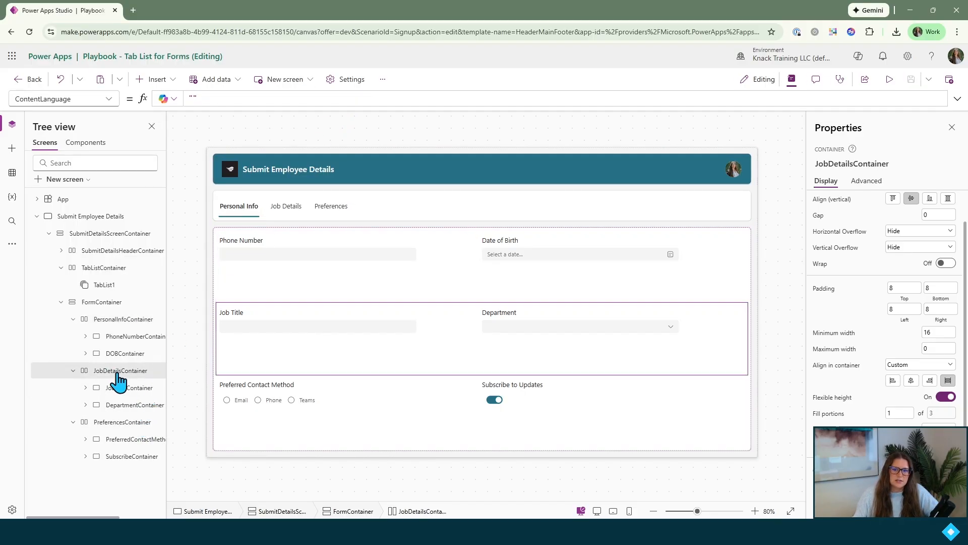
click(108, 101)
scroll(83, 255, down, 4)
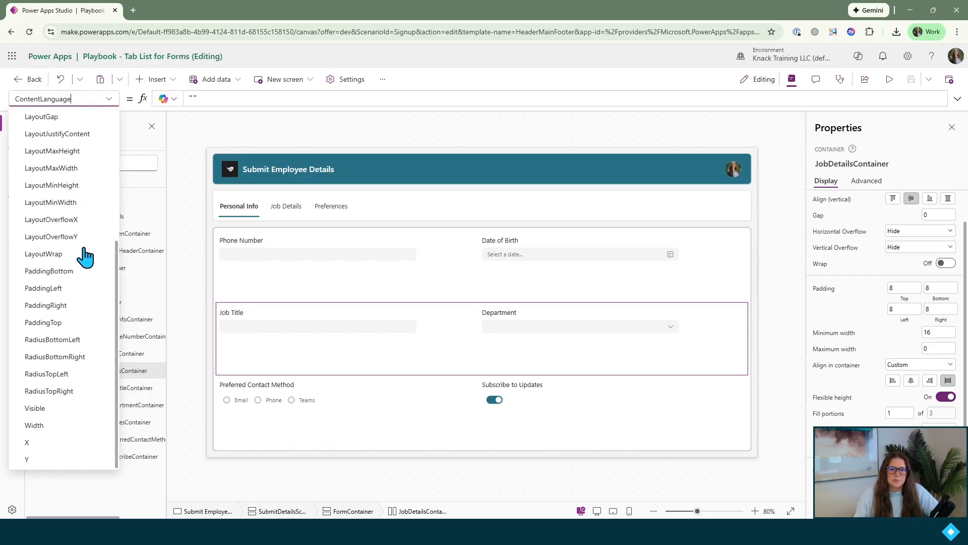
click(76, 409)
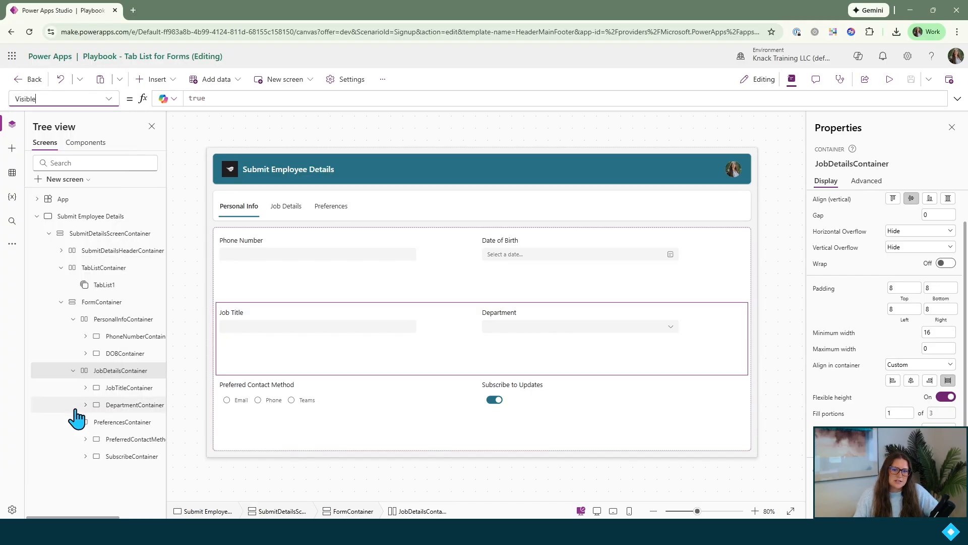
double_click(212, 96)
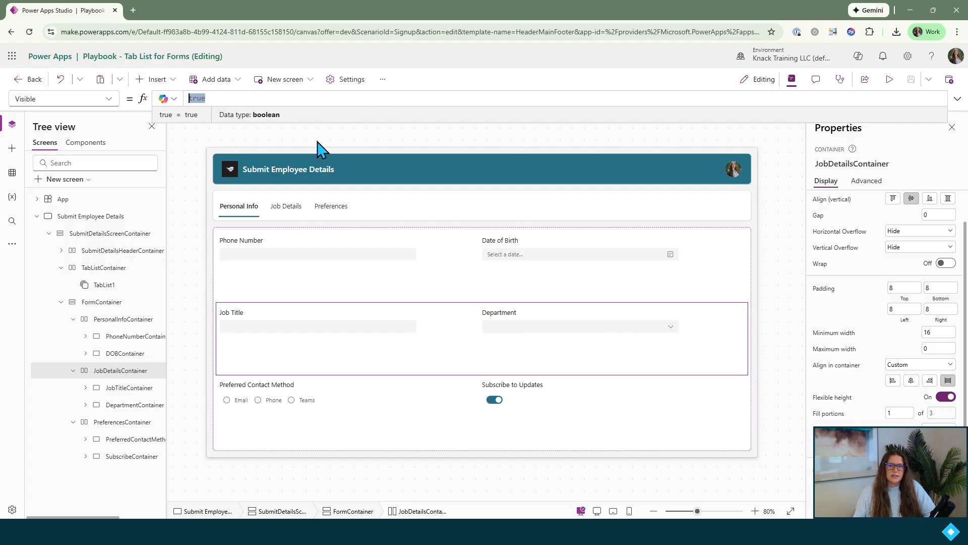
key(ctrl+v)
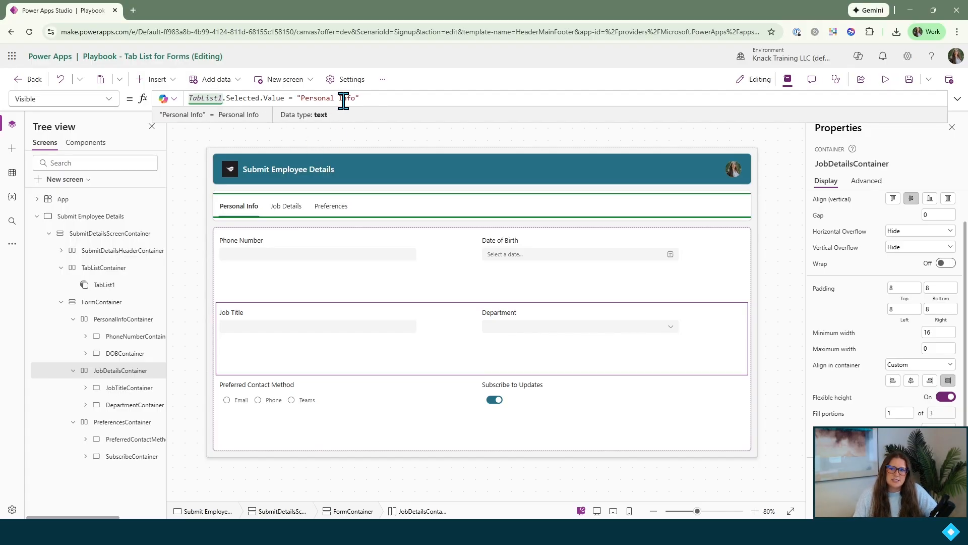
drag(354, 98, 300, 98)
text(Job Detail)
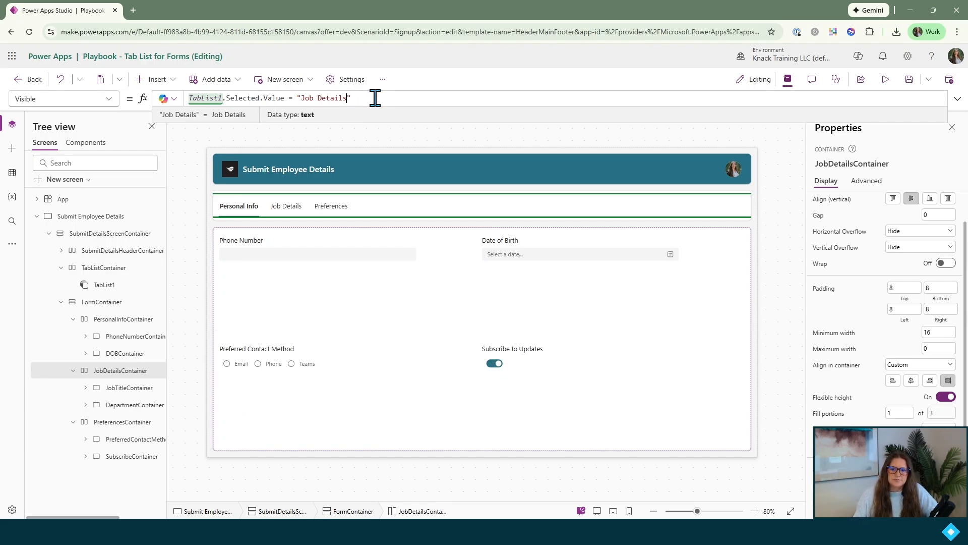
Set the Visible property of PreferencesContainer to TabList1.Selected.Value = "Preferences"
click(131, 424)
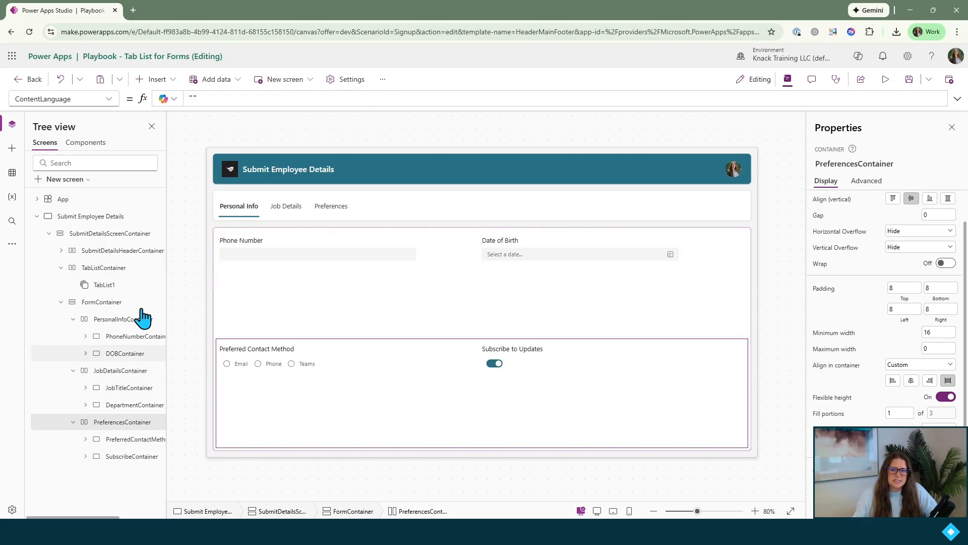
click(108, 101)
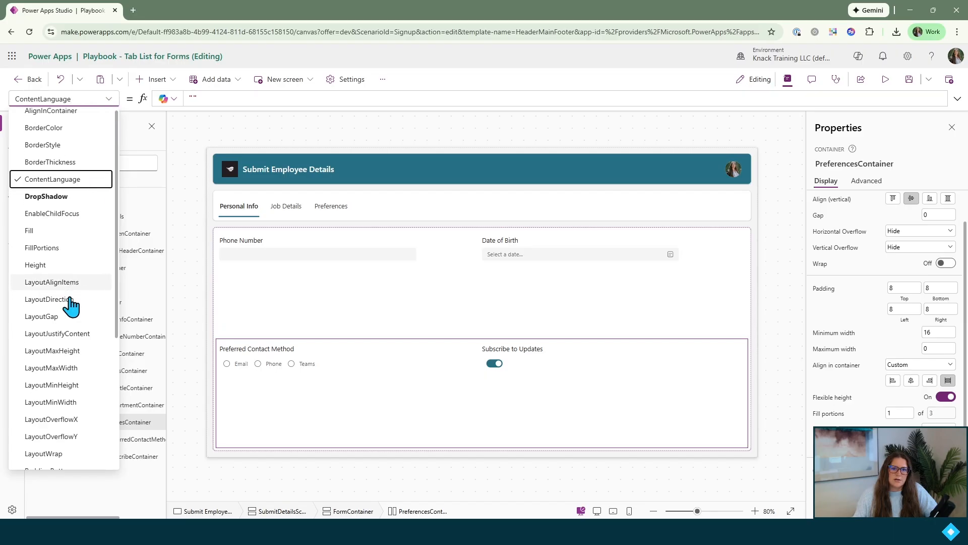
scroll(71, 305, down, 4)
click(71, 407)
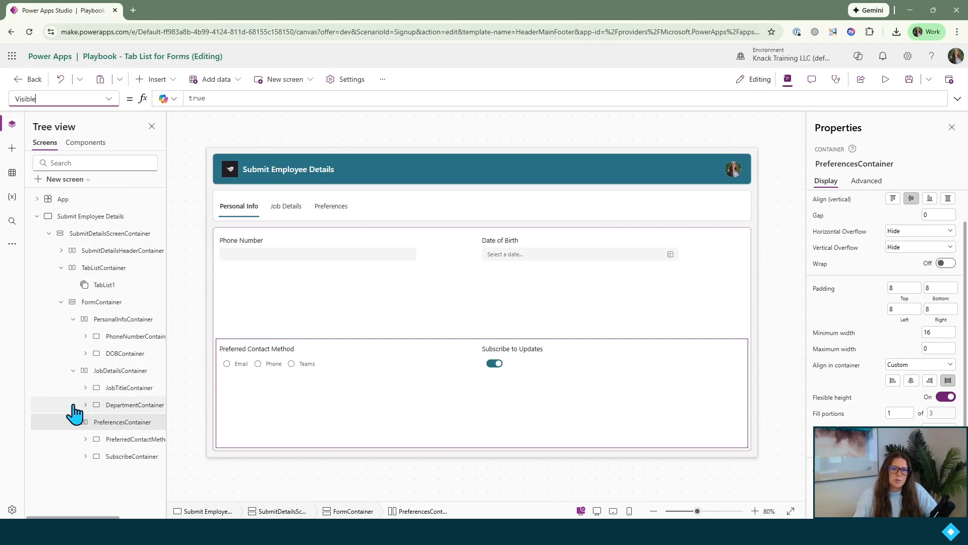
click(239, 98)
key(ctrl+a)
key(ctrl+v)
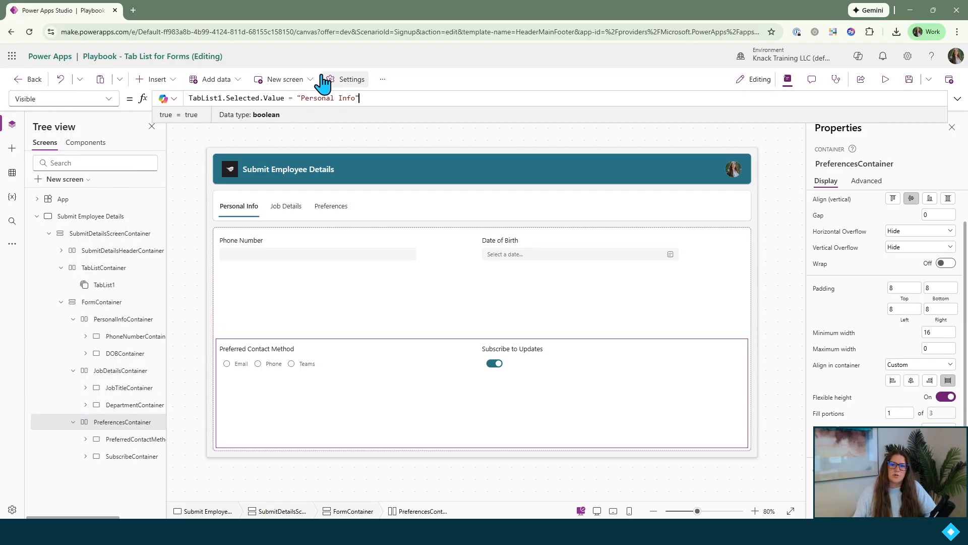
drag(354, 98, 302, 99)
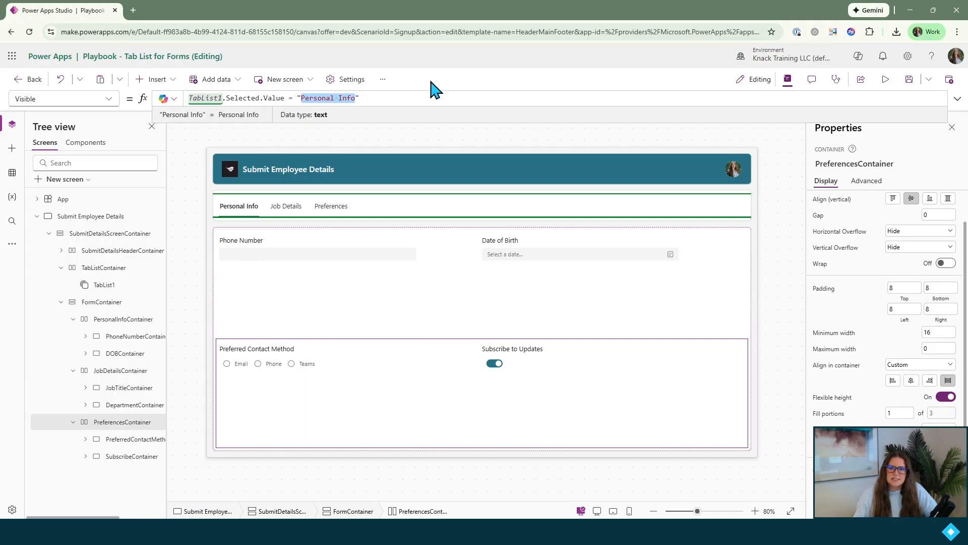
text(Pref)
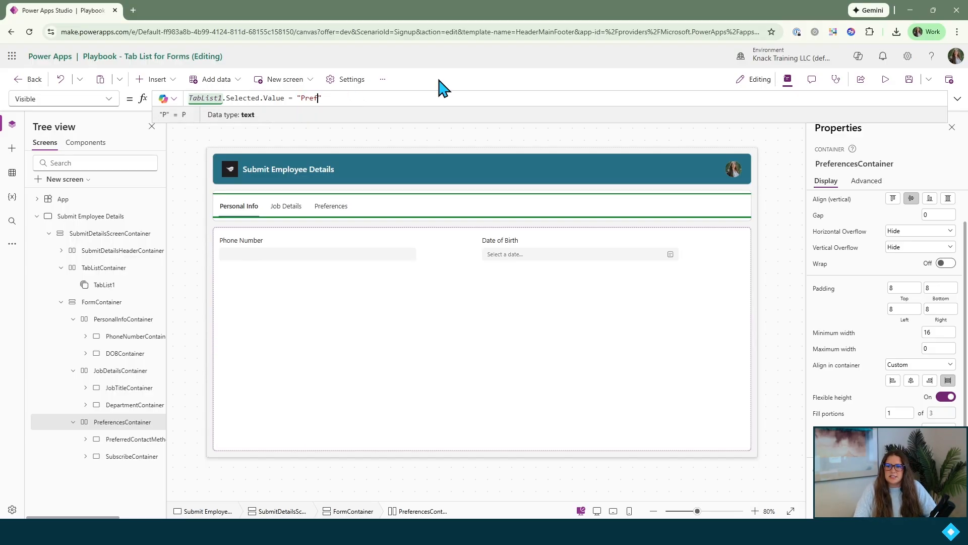
text(erences)
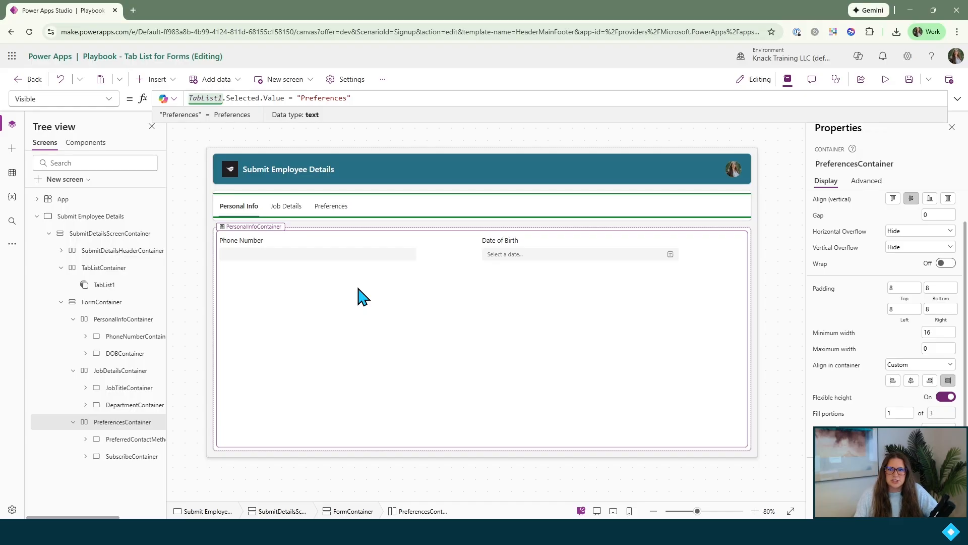
Preview the app, switch between the Personal Info, Job Details and Preferences tabs to test the form sections, and close the preview
click(885, 79)
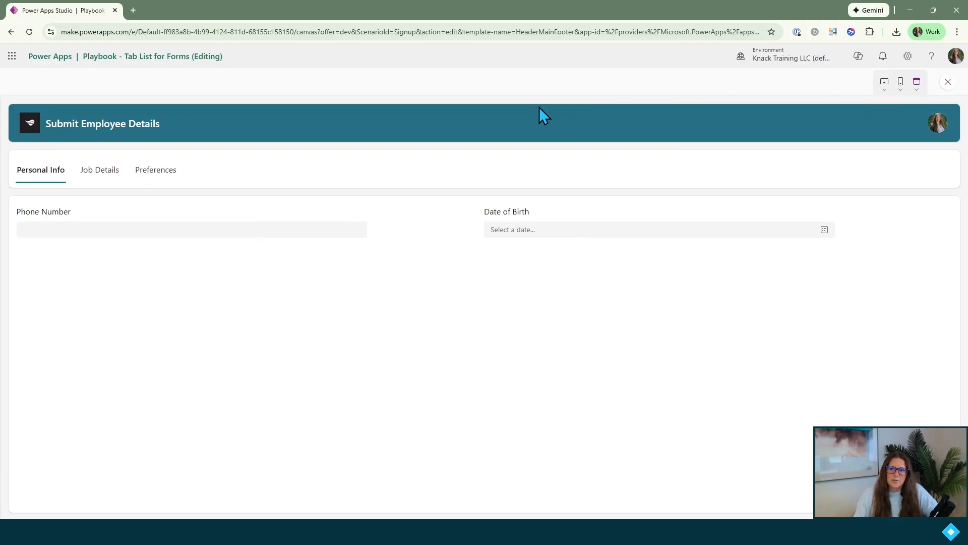
click(114, 176)
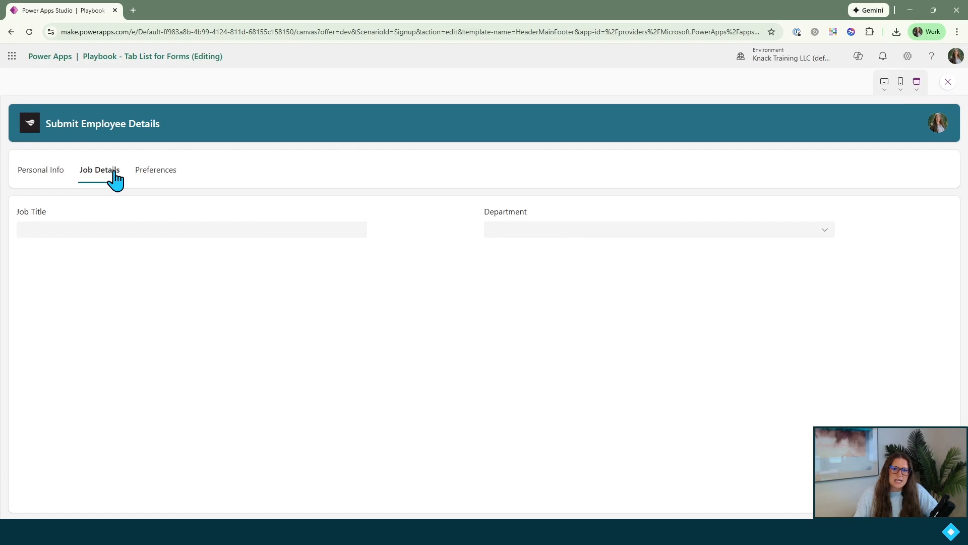
click(166, 179)
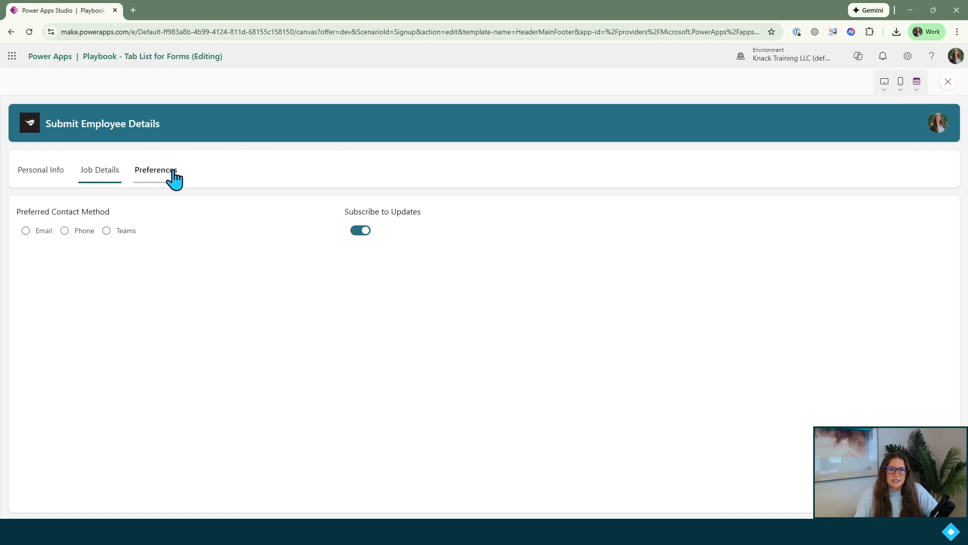
click(86, 179)
click(51, 179)
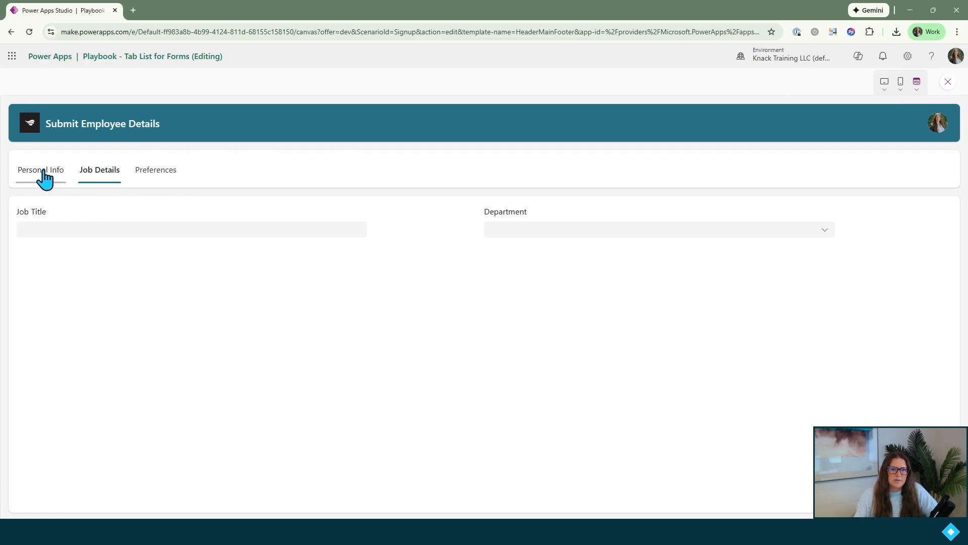
click(103, 178)
click(157, 176)
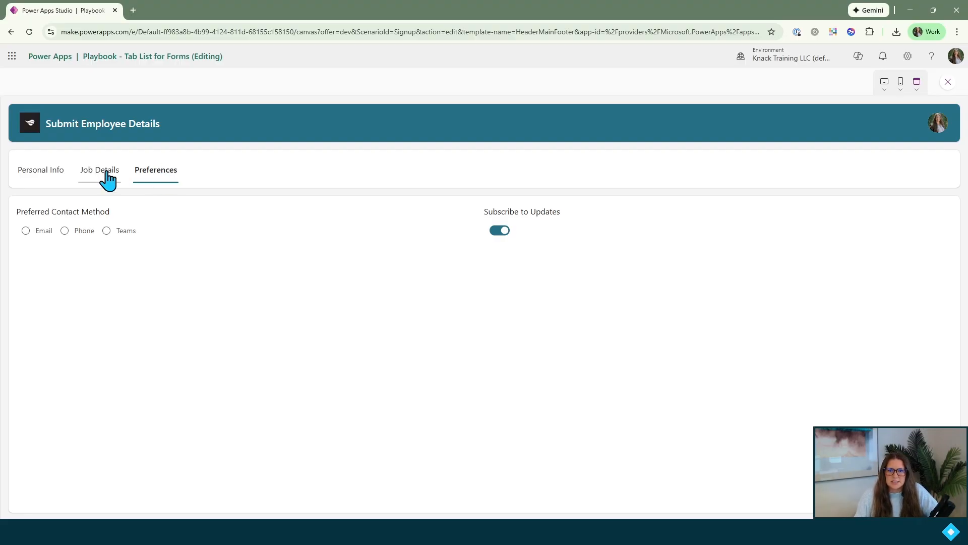
click(947, 83)
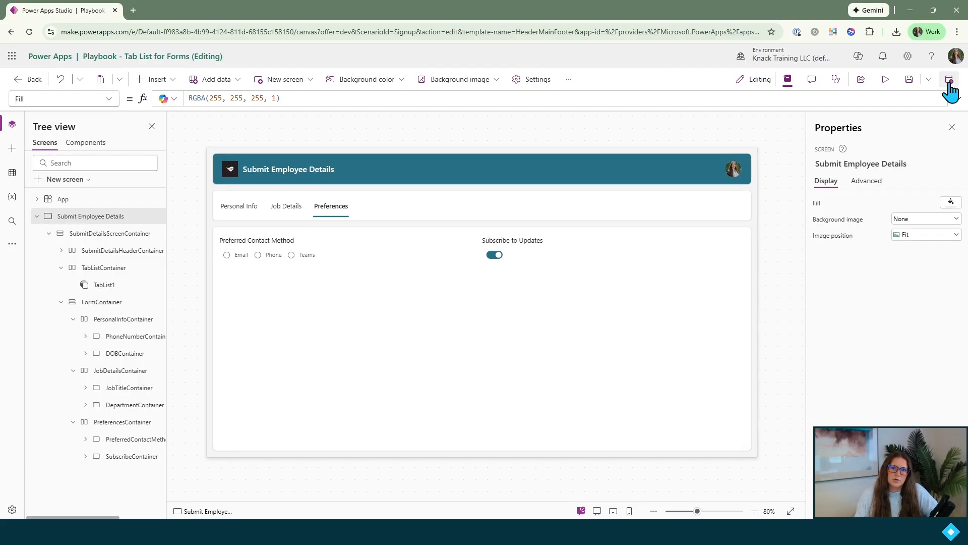